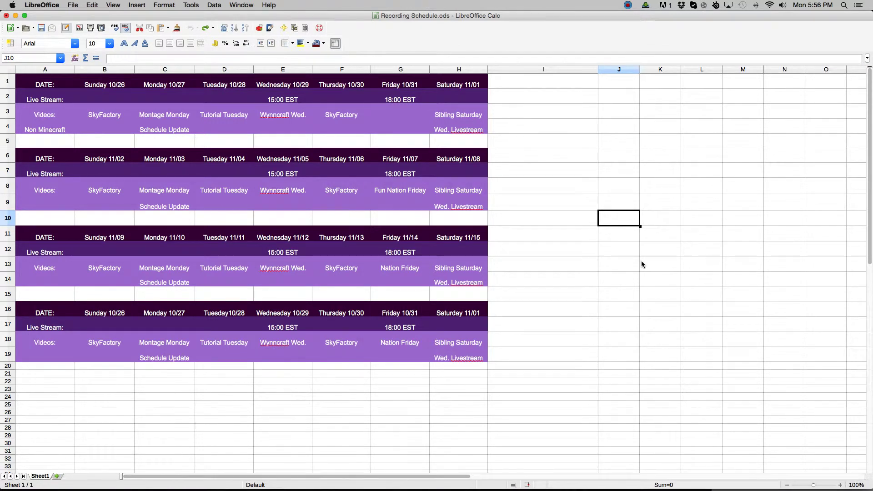
Examine the video entries planned for each day in the week of 11/02, from Sunday through Saturday
click(357, 243)
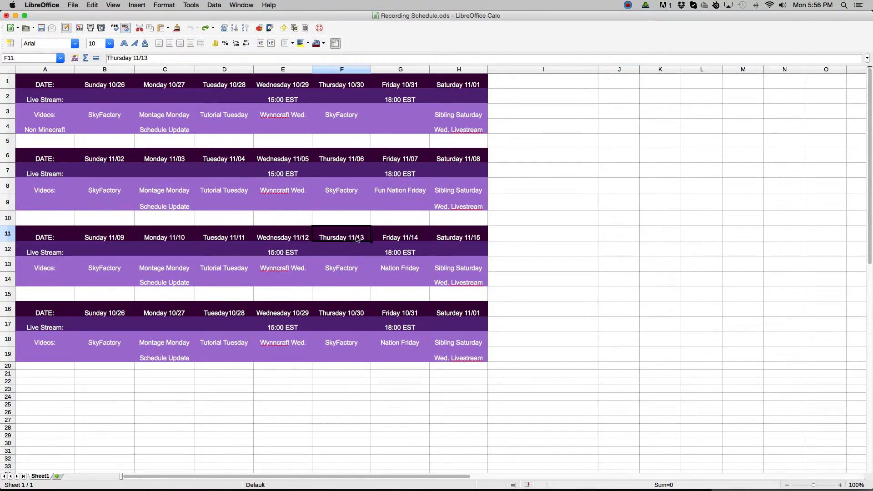
drag(39, 86, 113, 116)
drag(44, 157, 409, 189)
click(509, 175)
click(102, 187)
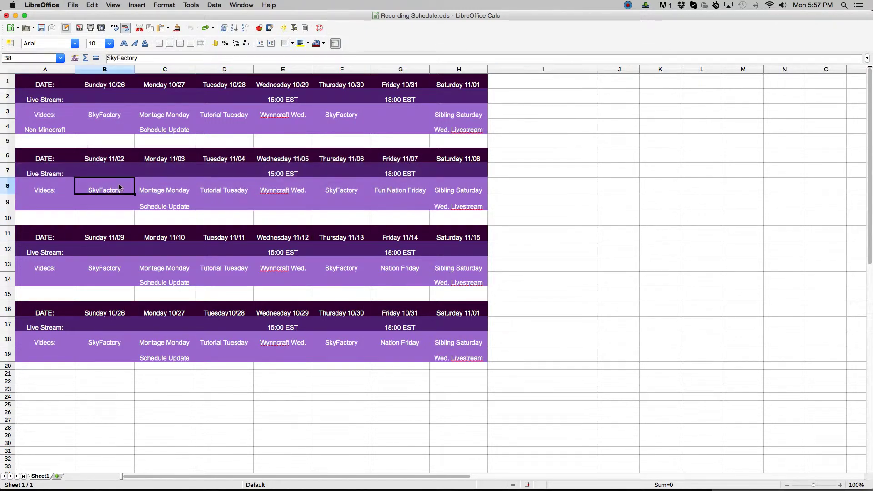
click(184, 181)
click(178, 206)
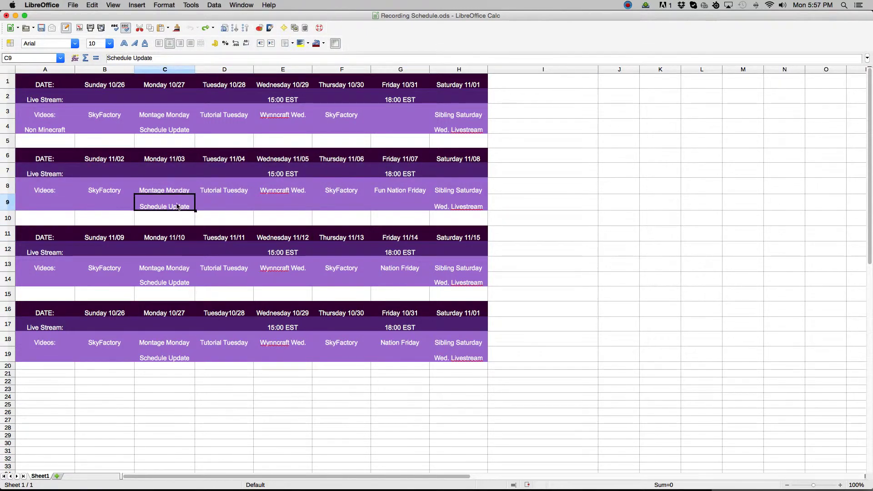
click(240, 191)
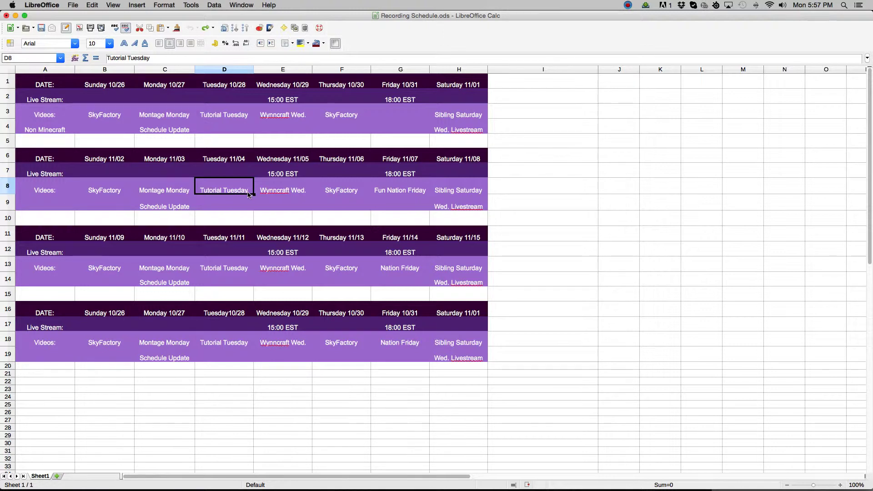
click(269, 195)
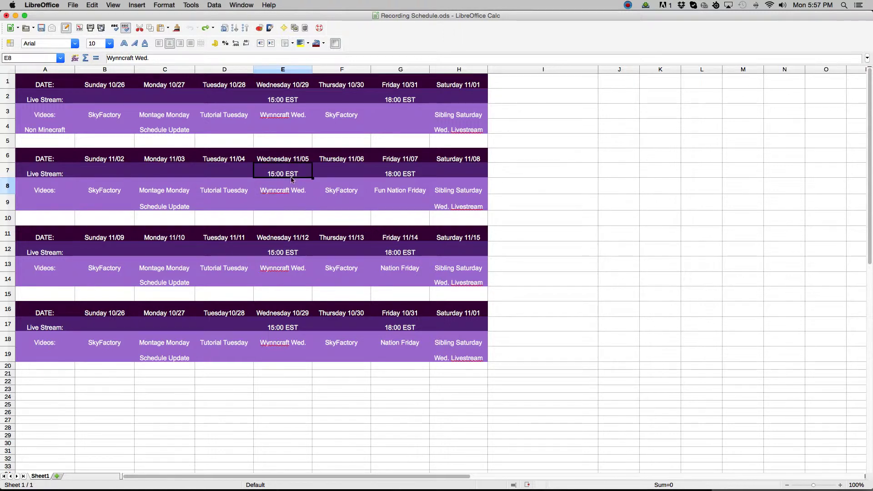
key(Left)
click(294, 190)
click(359, 189)
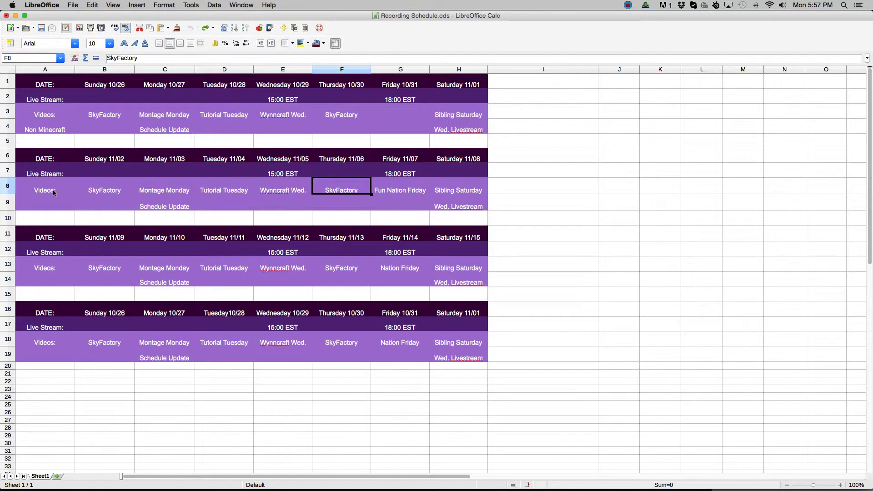
click(94, 186)
click(388, 190)
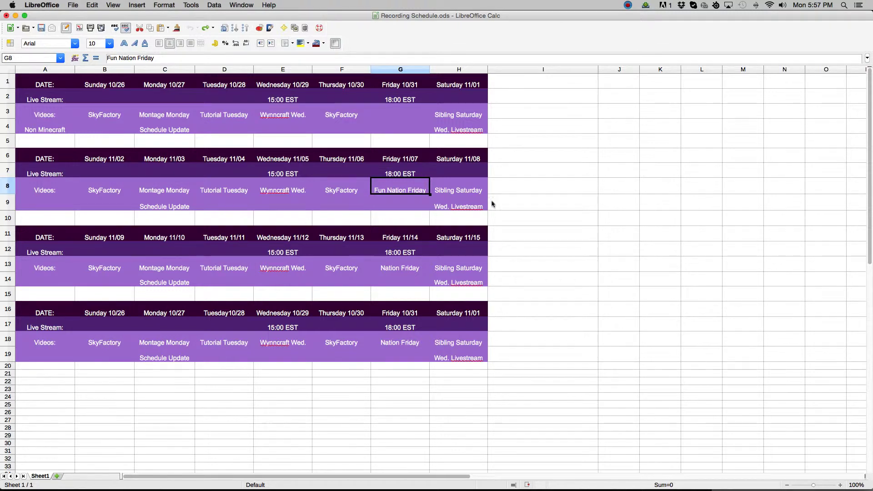
click(477, 193)
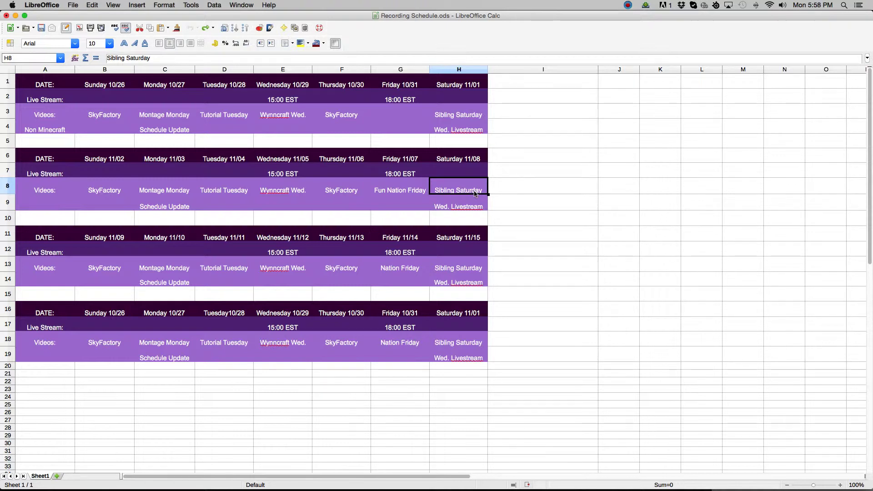
click(477, 208)
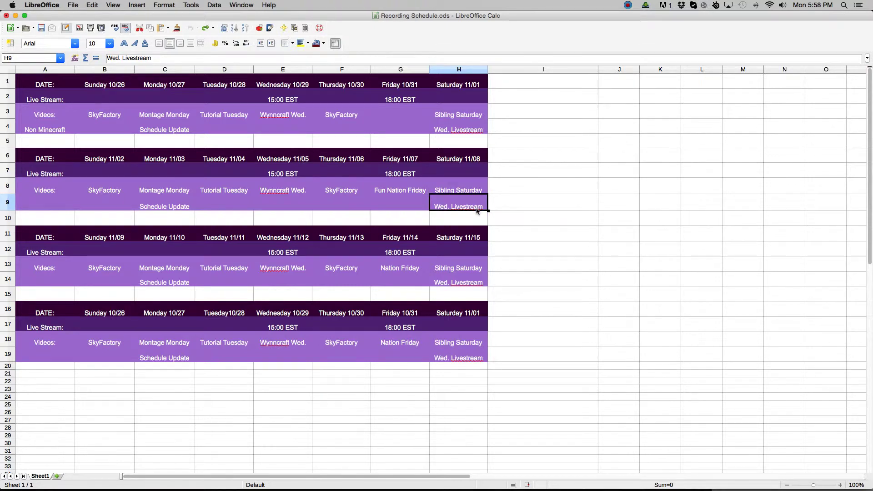
Examine the Wednesday and Friday live stream times and the Saturday livestream video in the week of 11/02
click(252, 165)
click(277, 167)
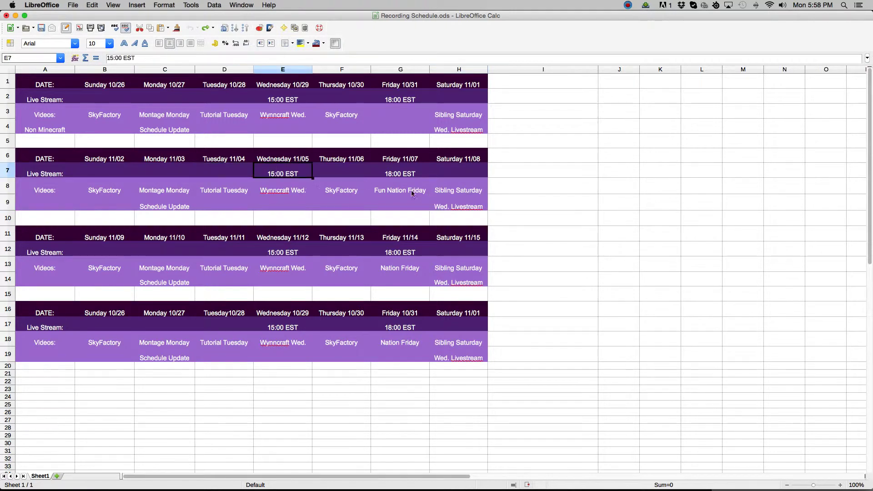
click(450, 206)
click(299, 177)
click(405, 167)
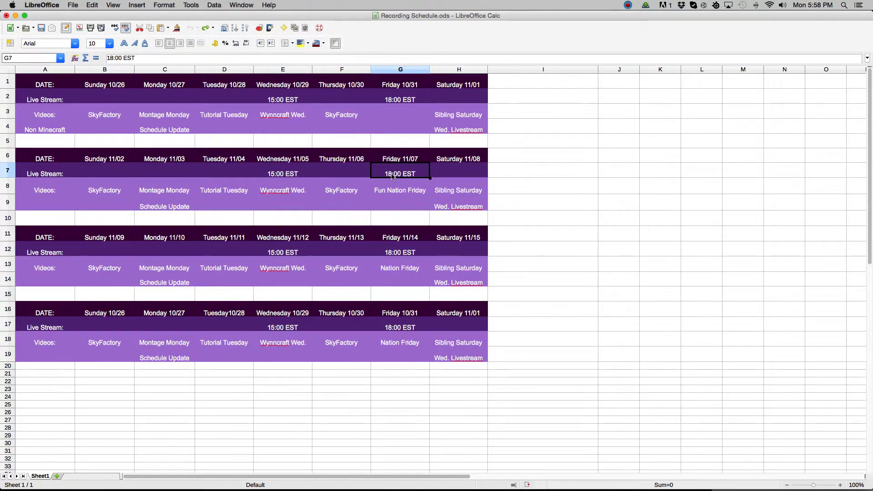
click(455, 210)
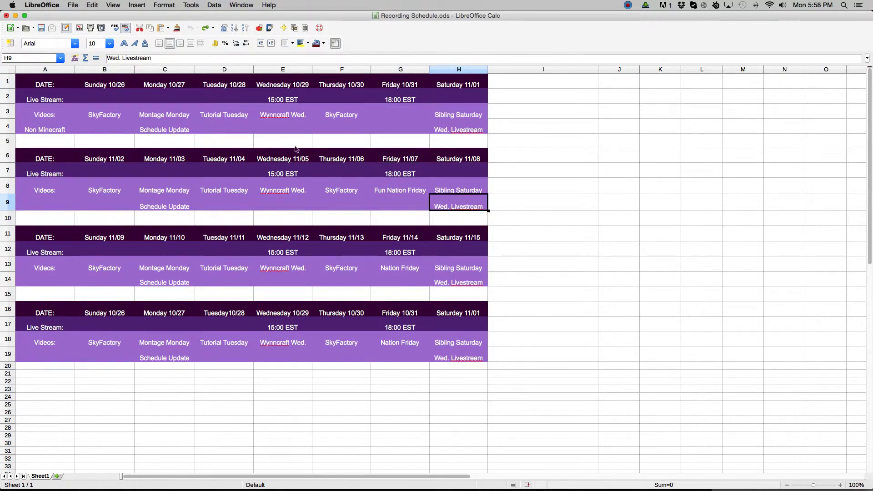
drag(292, 144, 304, 175)
click(330, 168)
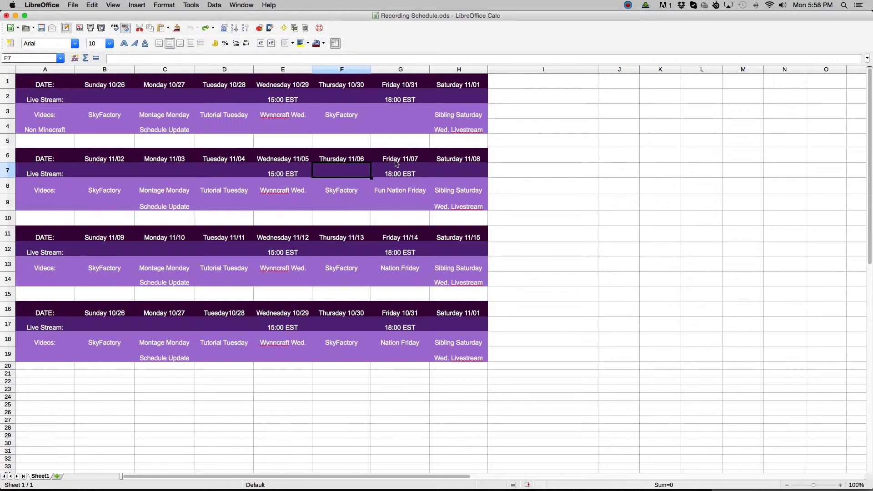
drag(458, 158, 399, 190)
right_click(400, 190)
click(103, 219)
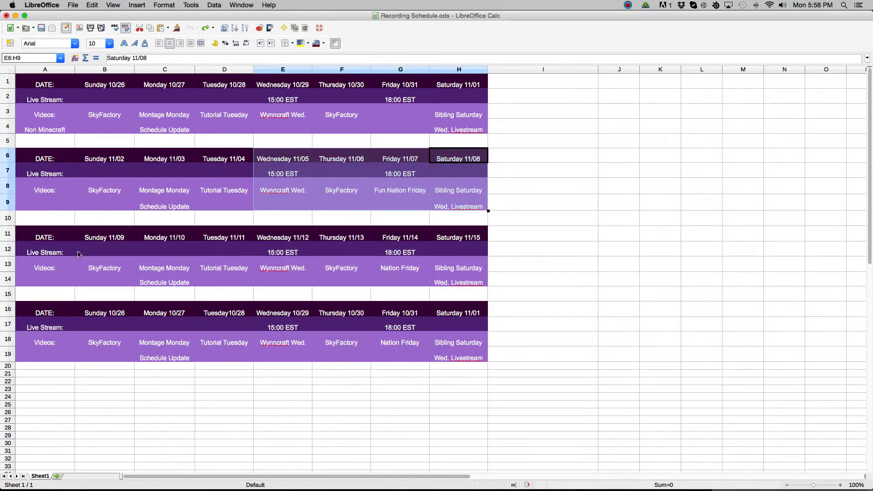
Examine the Sunday to Thursday video entries in the week of 11/09
click(66, 235)
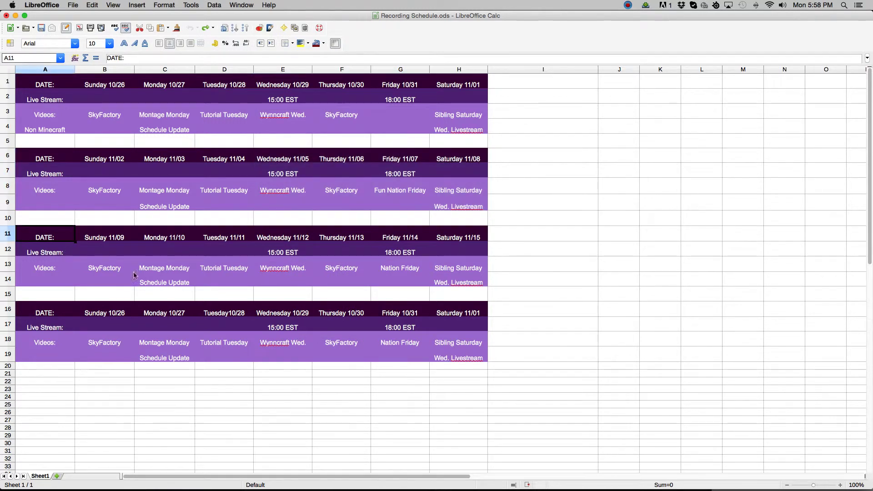
click(103, 266)
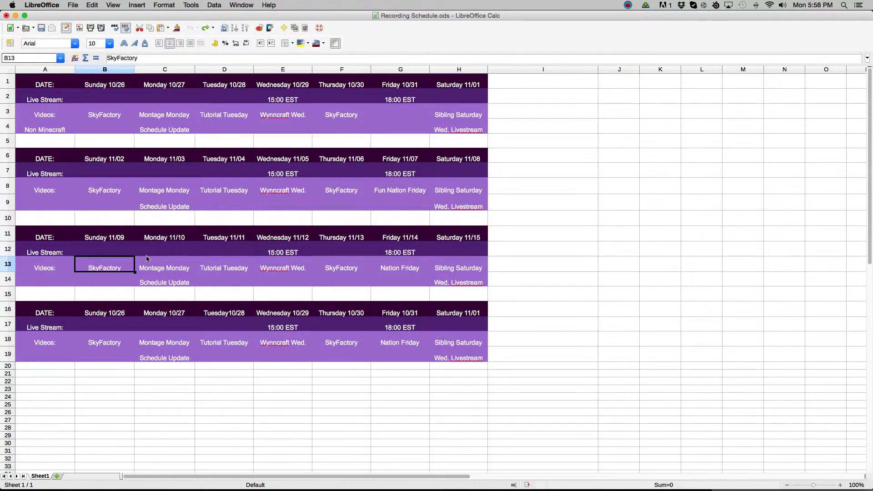
click(164, 285)
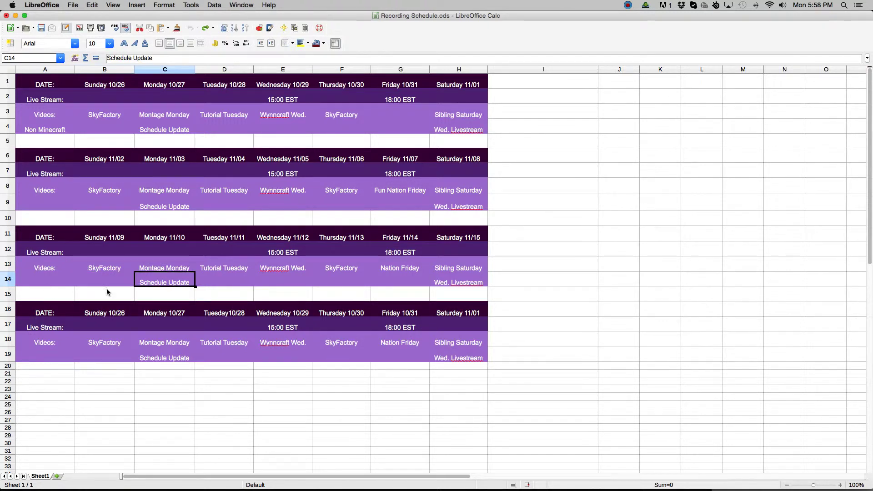
click(222, 276)
click(182, 280)
click(212, 276)
click(166, 275)
click(190, 269)
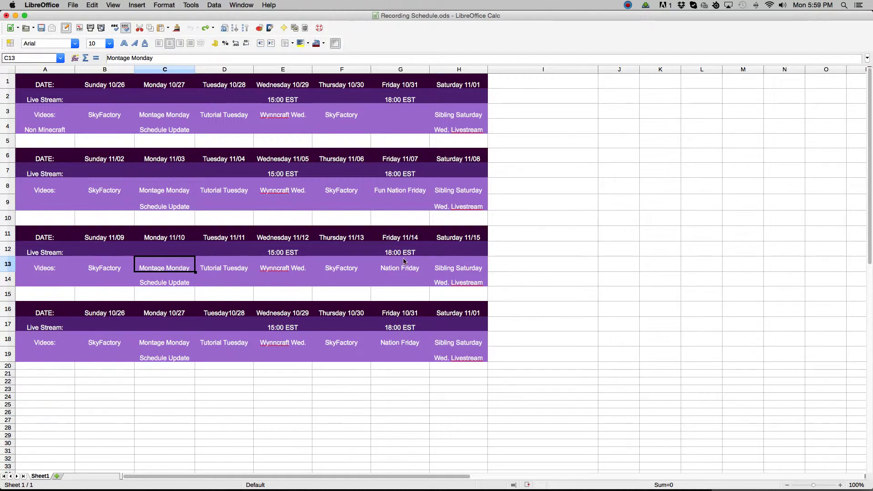
click(99, 264)
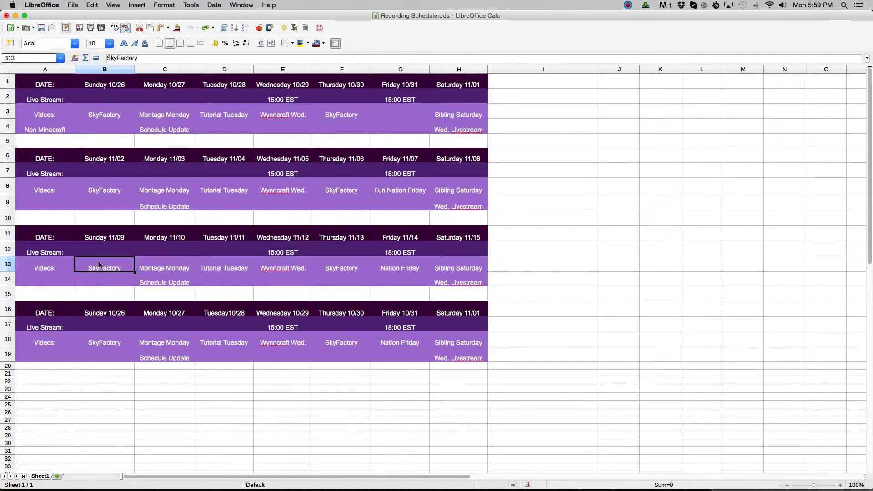
click(233, 273)
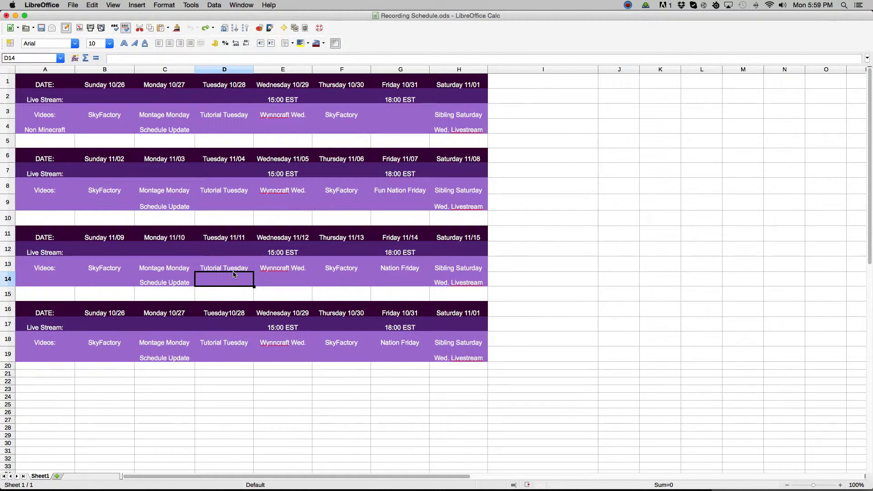
click(293, 267)
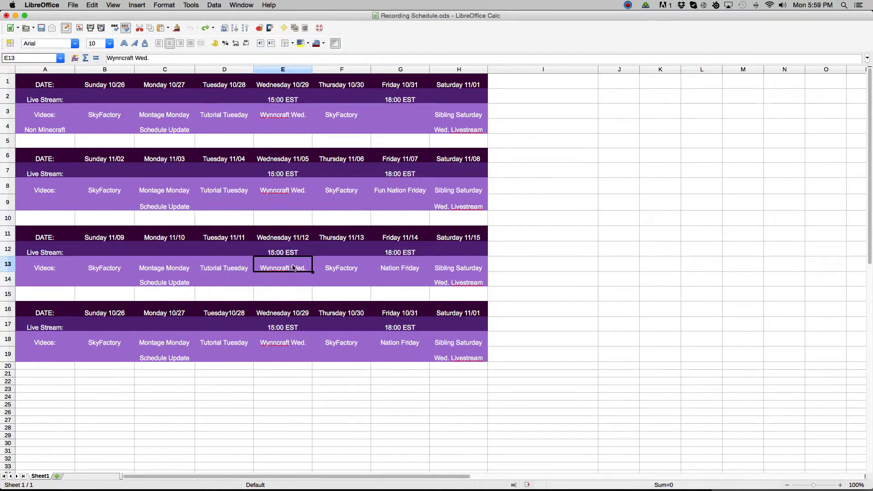
key(Right)
key(Left)
key(Left)
key(Right)
key(Right)
key(Left)
click(326, 272)
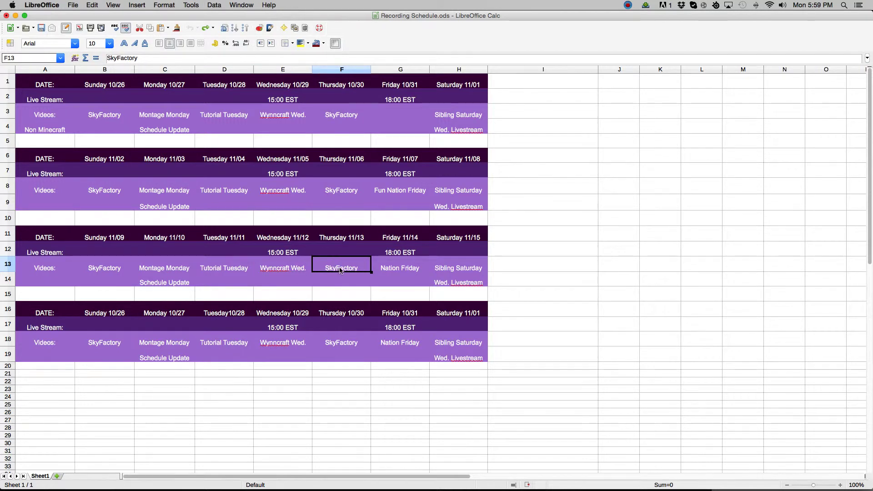
Change the Friday video entries in cells G13 and G18 to "Fun Nation Friday"
click(397, 269)
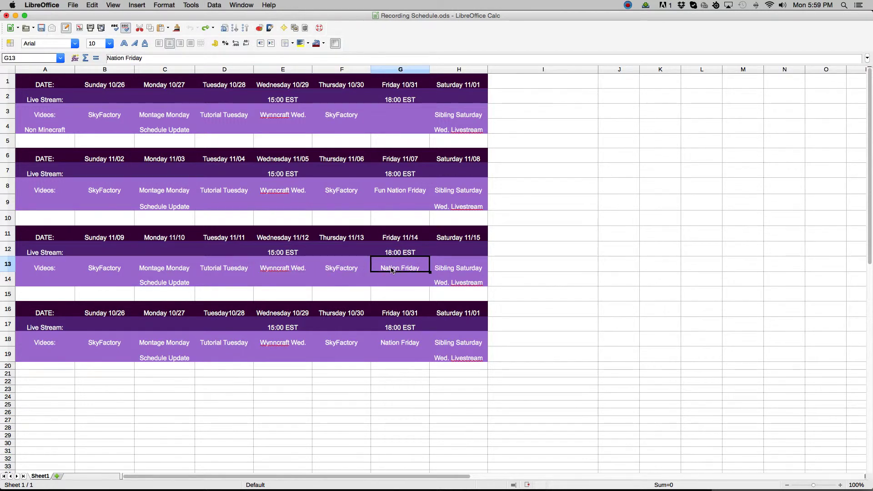
click(109, 58)
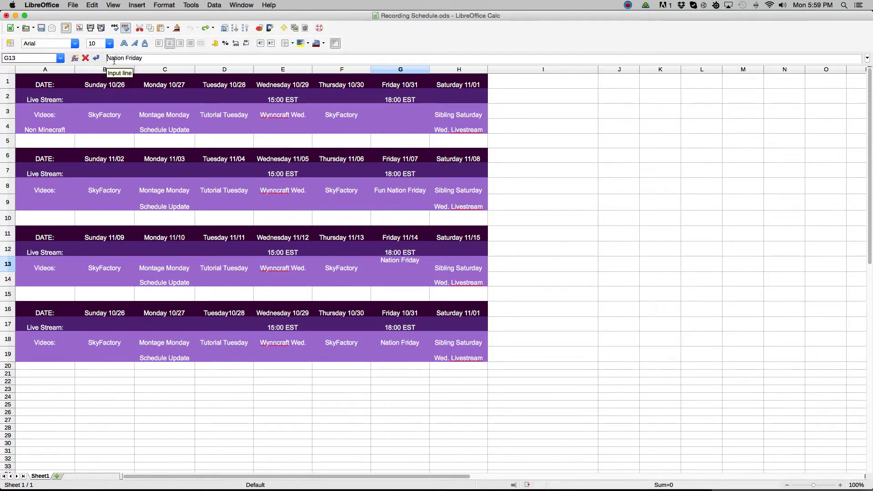
text(Fun)
click(383, 343)
click(109, 59)
text(Fin)
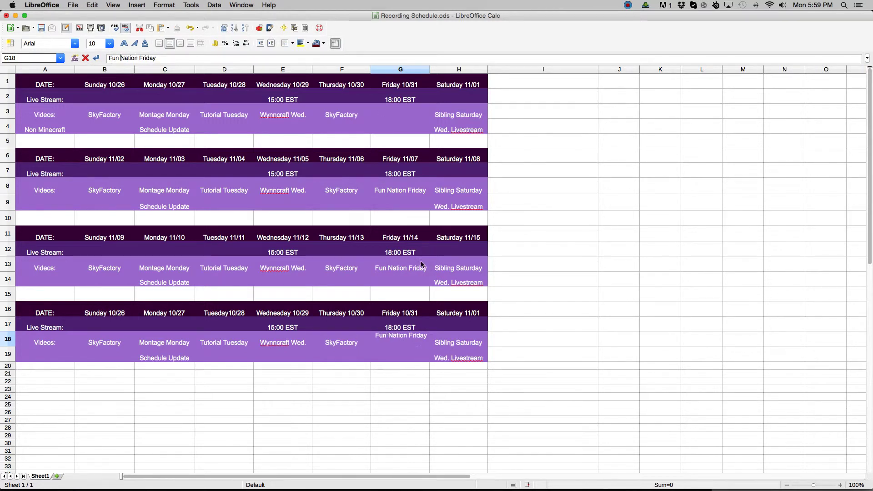
Copy the Friday video entry from G13 into the empty Friday 10/31 videos cell, G3
click(413, 261)
key(ctrl+c)
click(400, 113)
key(ctrl+v)
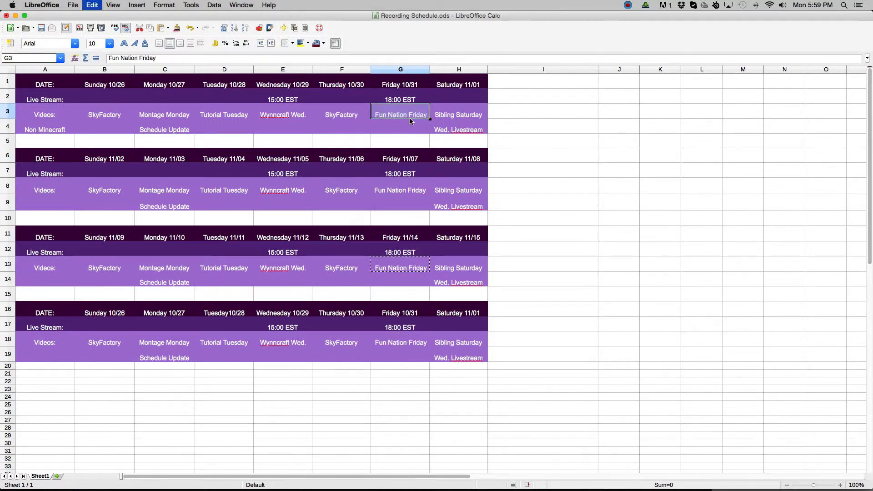
click(505, 144)
double_click(522, 168)
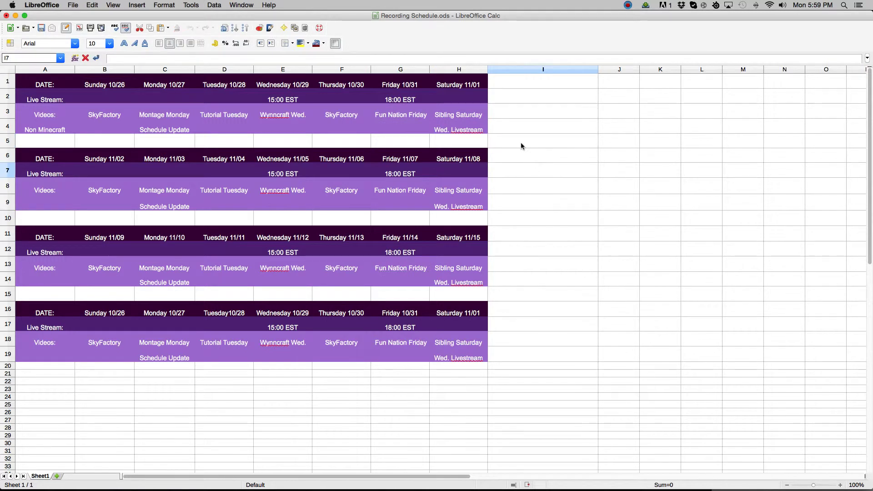
Examine the Saturday videos and the Wednesday and Friday live stream times in the week of 11/09
click(441, 266)
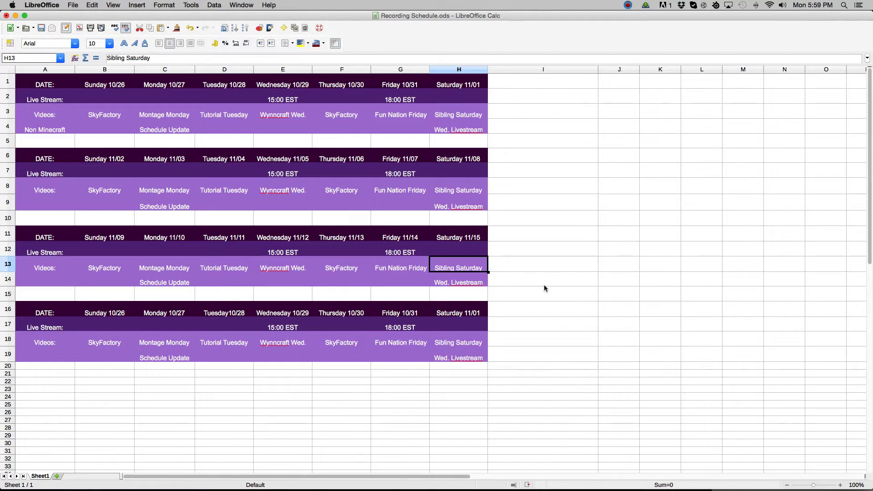
click(459, 342)
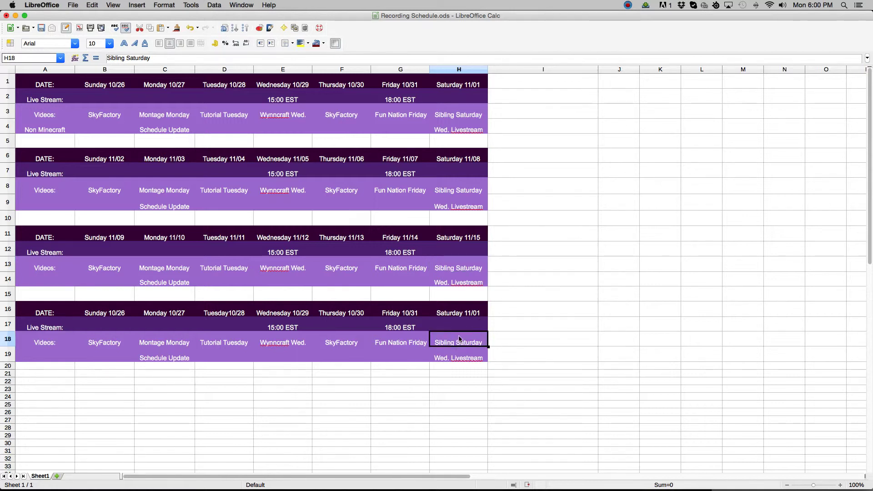
click(475, 281)
click(421, 255)
click(298, 250)
click(387, 250)
click(276, 253)
click(403, 253)
click(282, 250)
click(396, 254)
click(280, 251)
click(427, 261)
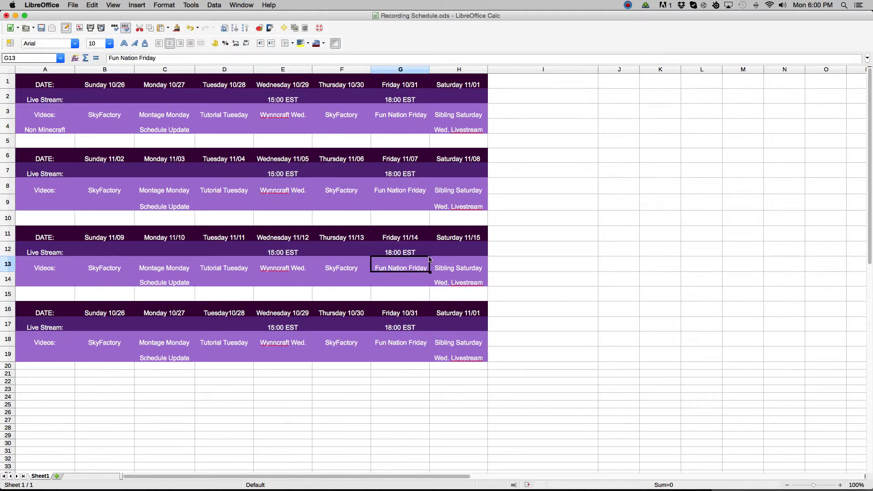
click(427, 250)
click(281, 252)
click(425, 243)
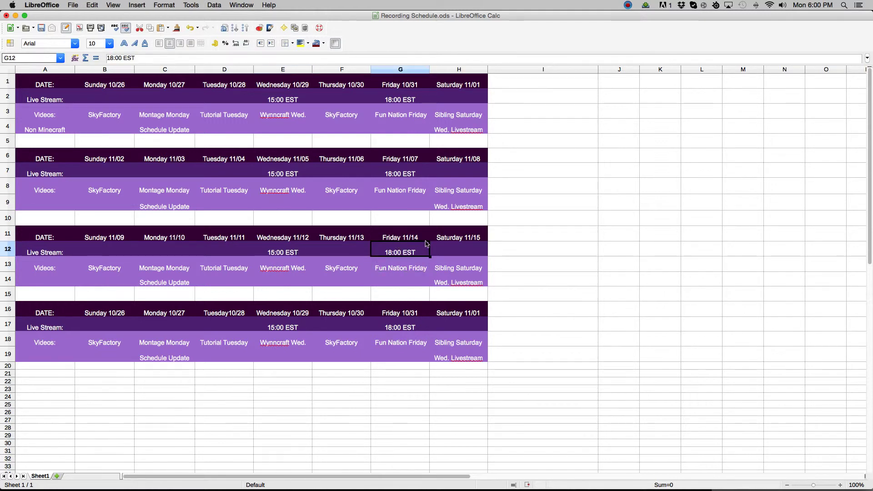
click(525, 245)
click(473, 249)
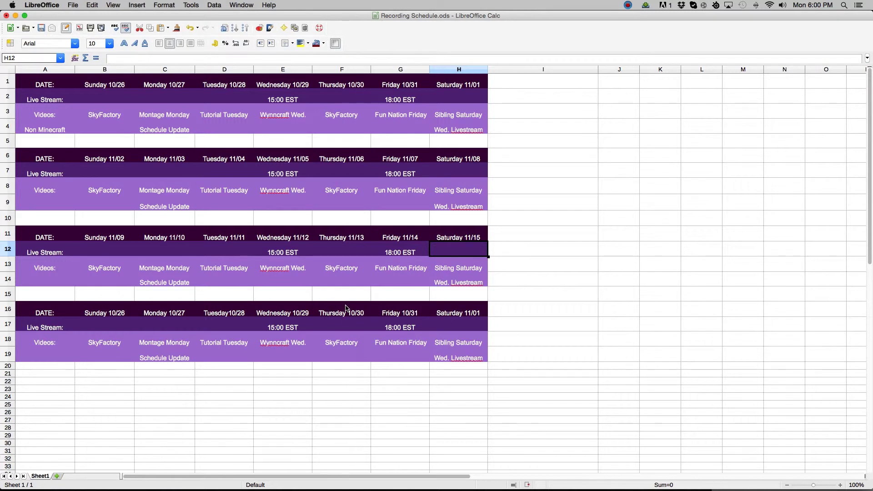
click(481, 230)
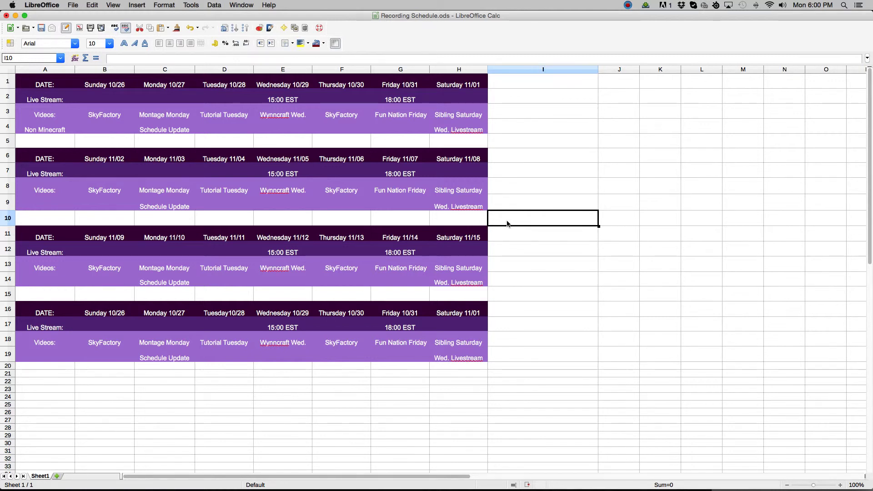
drag(434, 238, 18, 278)
right_click(18, 278)
key(Escape)
click(151, 266)
drag(152, 265, 232, 268)
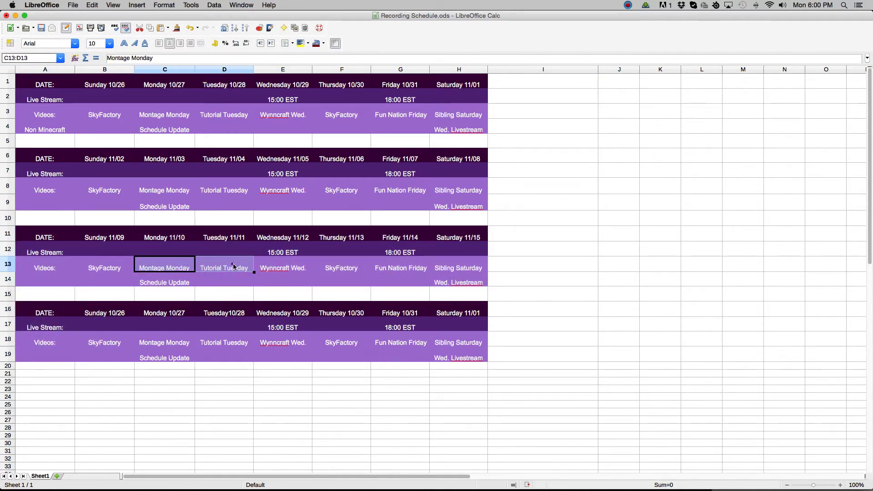
click(160, 294)
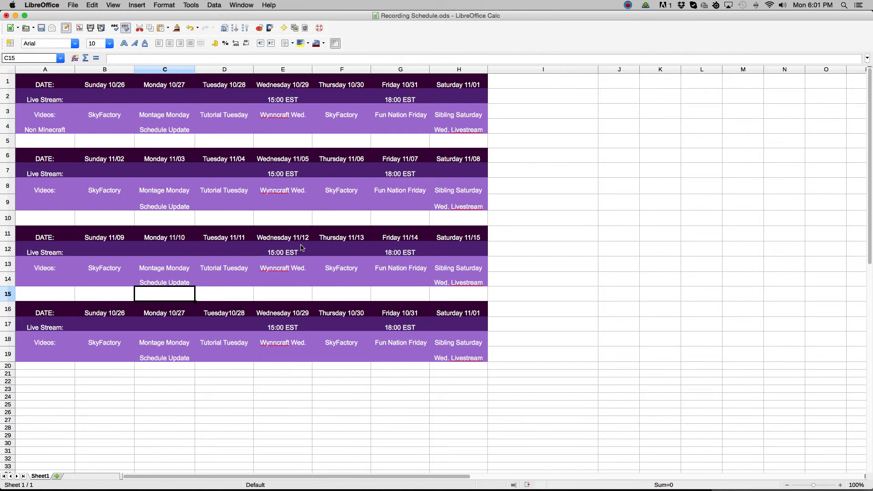
drag(529, 145, 166, 325)
click(628, 5)
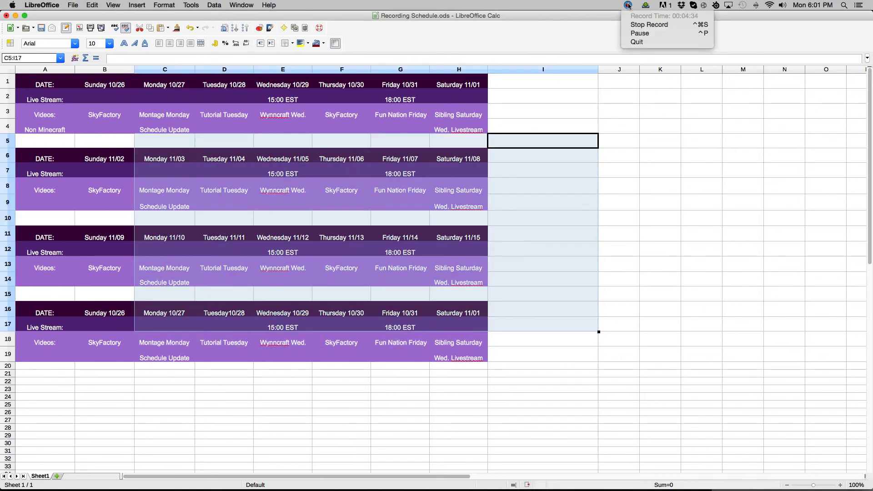
click(584, 35)
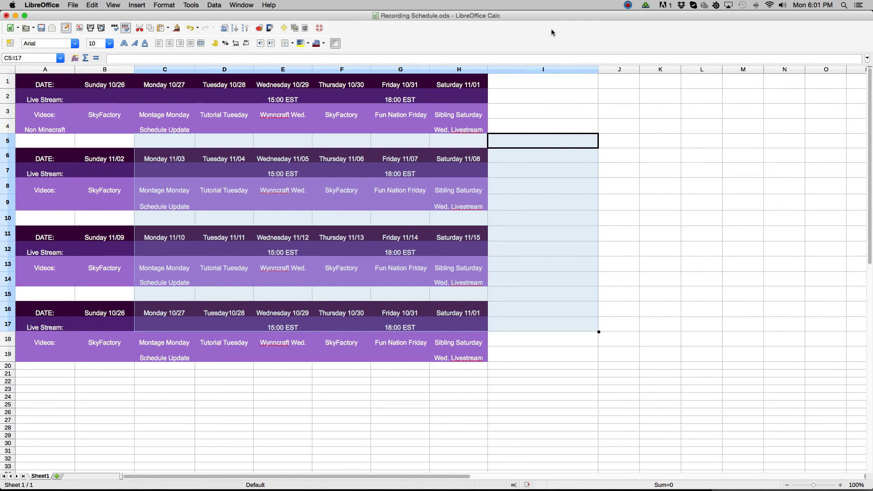
click(527, 97)
drag(518, 81, 29, 357)
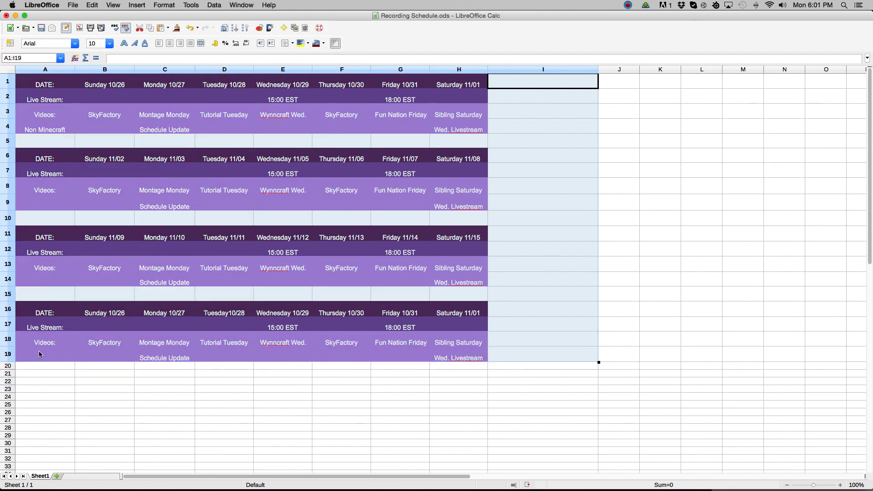